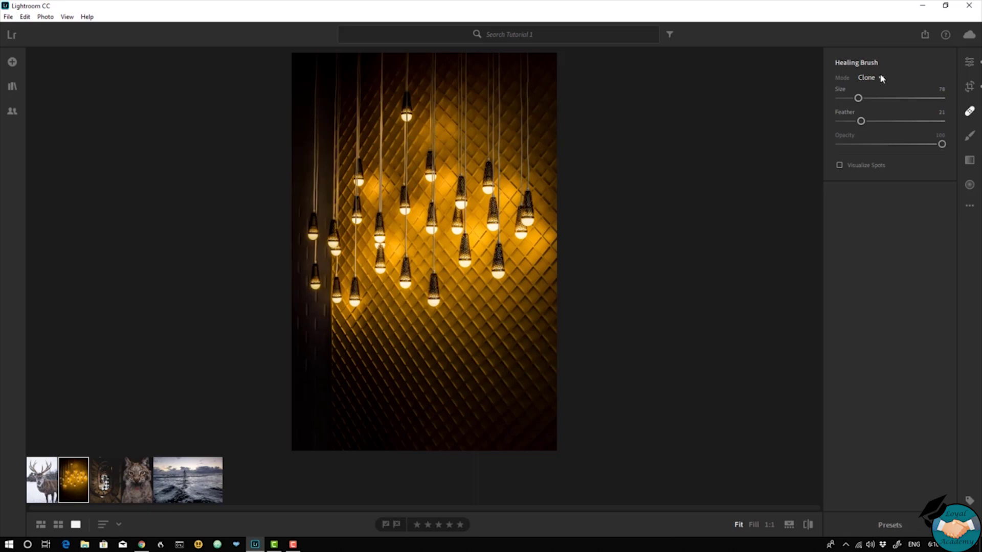
Paint out the lowest bulb on the photo's right side with the Healing Brush in Heal mode, sampling the wall just below it.
click(880, 77)
click(869, 92)
mouse_move(498, 270)
mouse_down()
mouse_move(501, 250)
mouse_move(463, 252)
mouse_move(464, 307)
mouse_move(473, 304)
mouse_up()
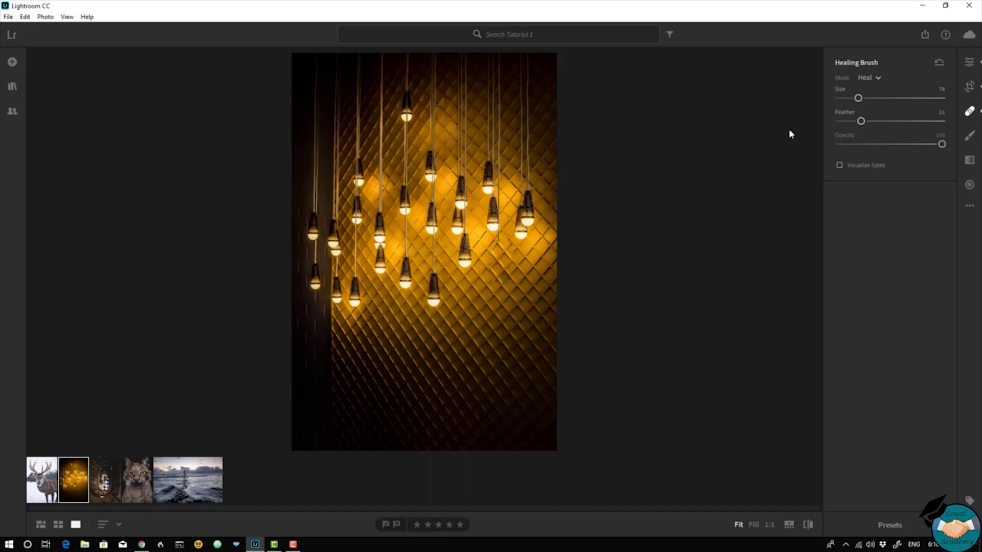
Compare the Clone and Heal modes on the retouched bulb spot, ending on Clone.
click(875, 80)
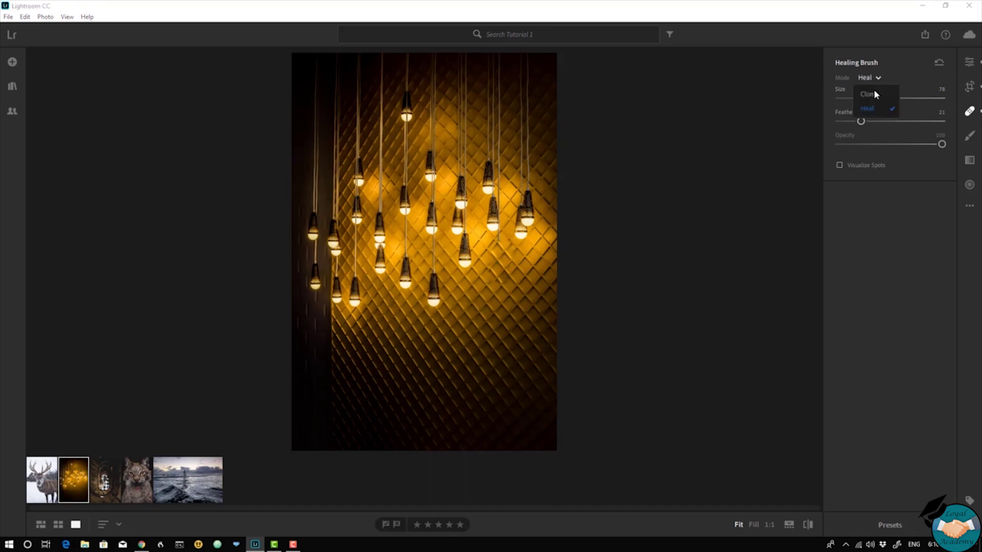
click(873, 95)
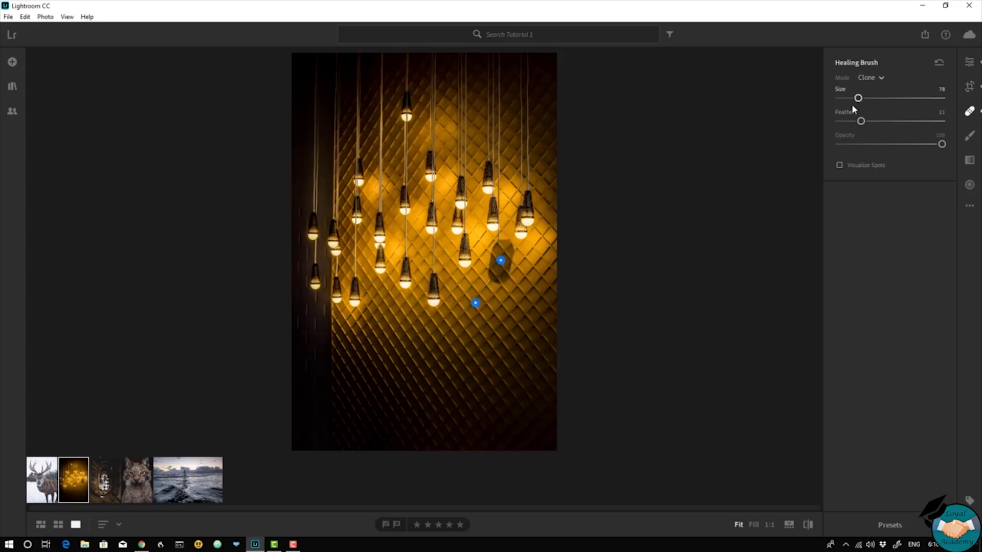
click(872, 79)
click(870, 106)
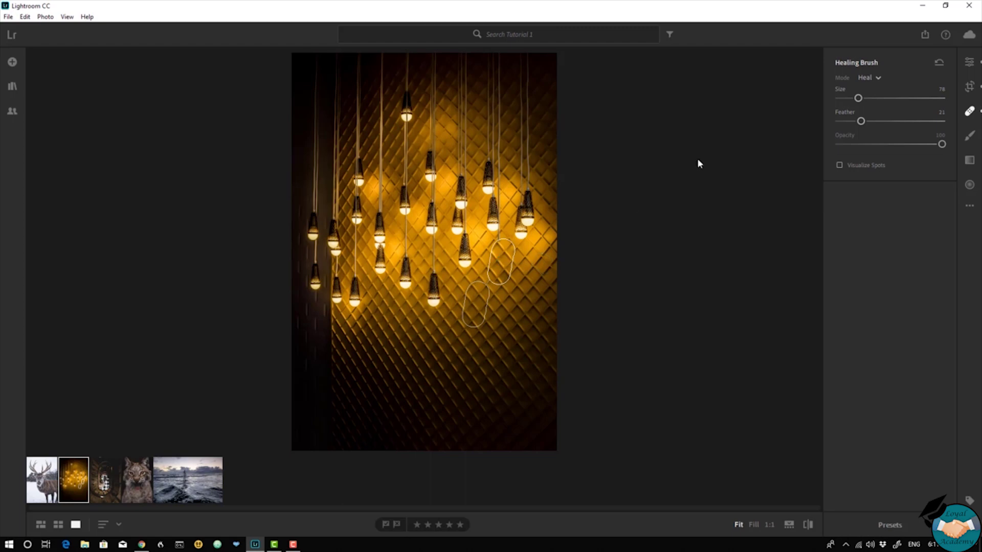
click(868, 78)
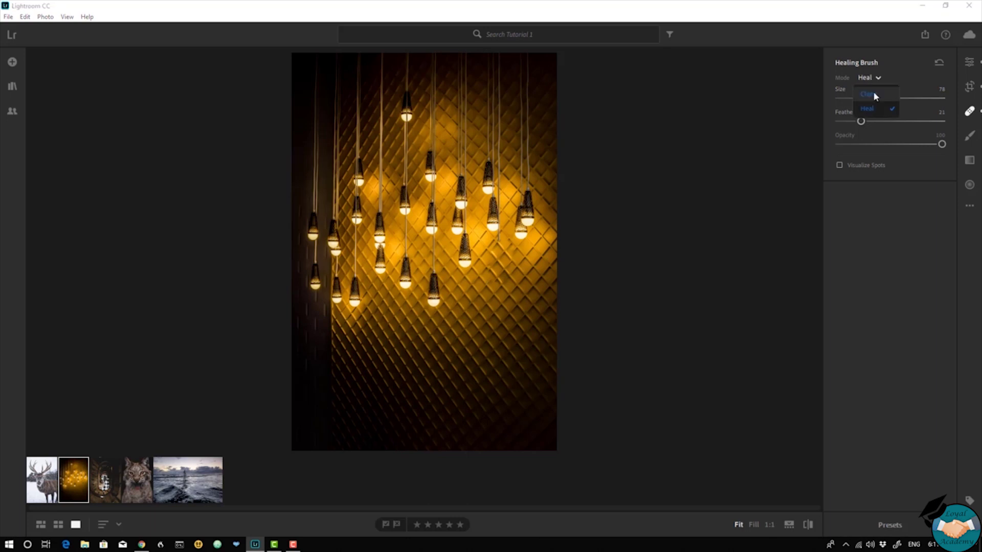
click(874, 94)
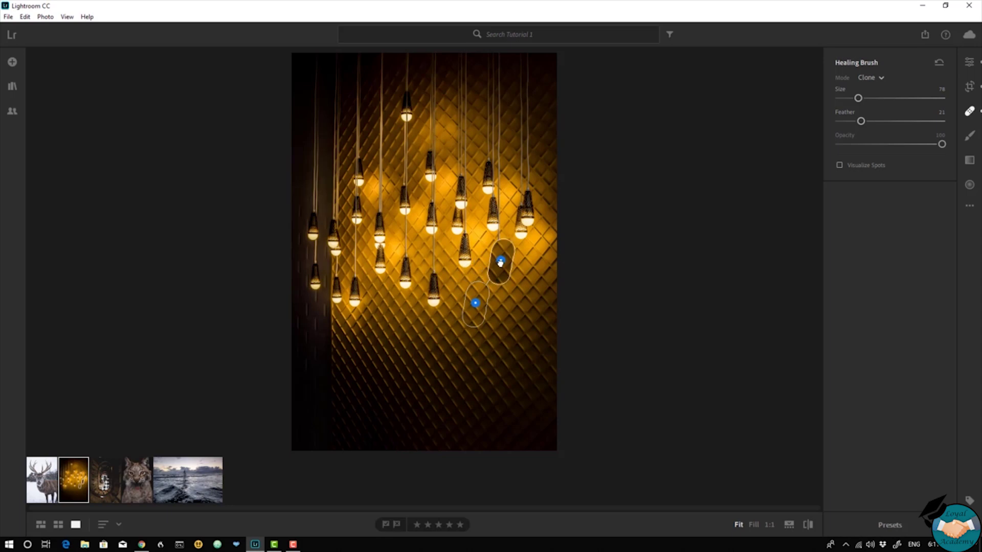
Delete the retouched bulb spot and set the Healing Brush mode to Heal.
key(Delete)
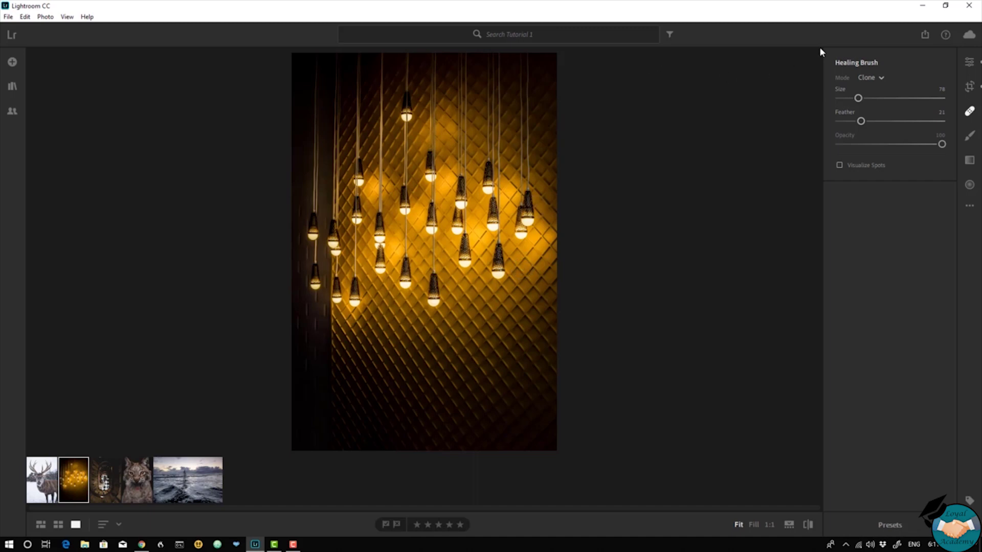
click(873, 79)
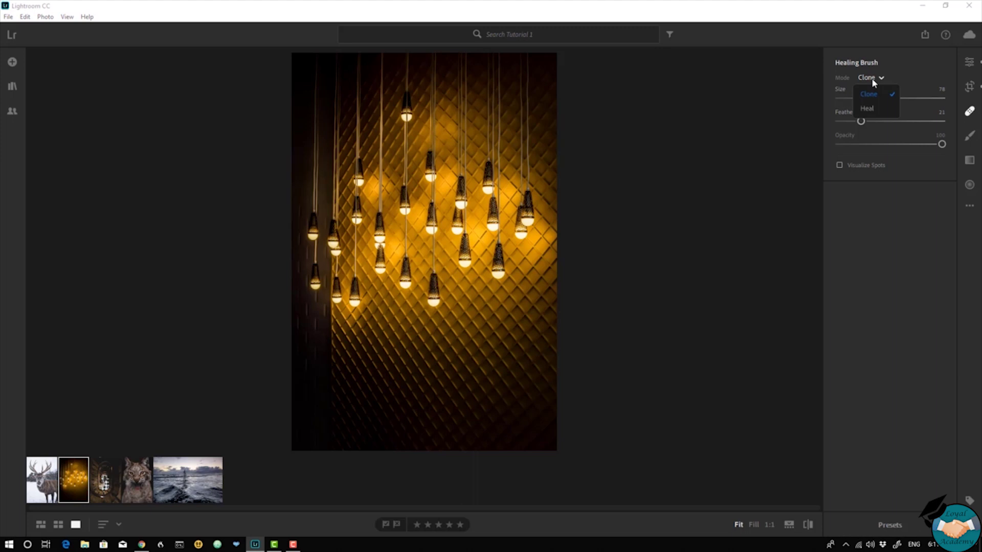
click(869, 105)
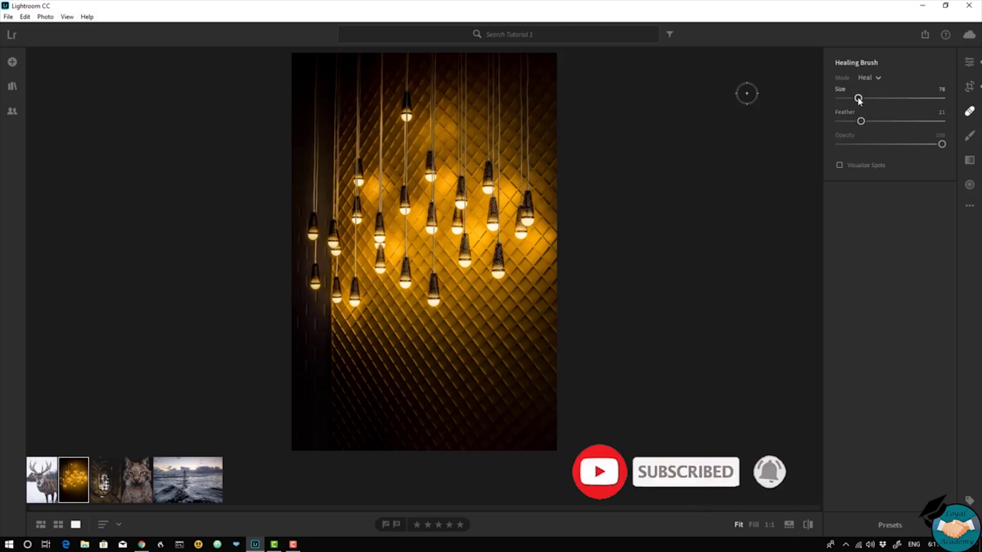
Set the Healing Brush to size 79 and feather 67, with opacity at 100.
mouse_move(858, 98)
mouse_down()
mouse_move(950, 101)
mouse_move(843, 100)
mouse_move(864, 98)
mouse_up()
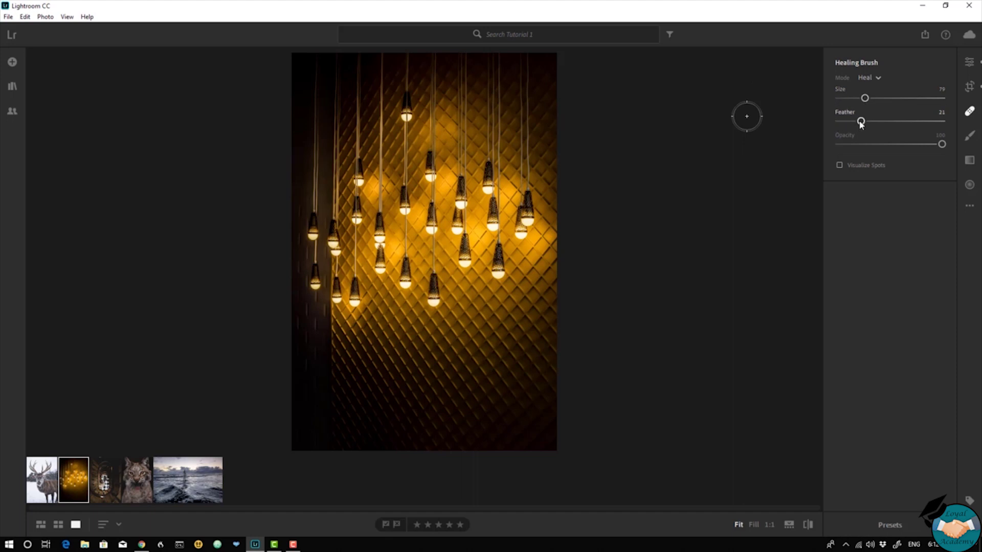
mouse_move(861, 122)
mouse_down()
mouse_move(953, 125)
mouse_move(832, 130)
mouse_up()
drag(839, 121, 962, 122)
drag(941, 121, 950, 146)
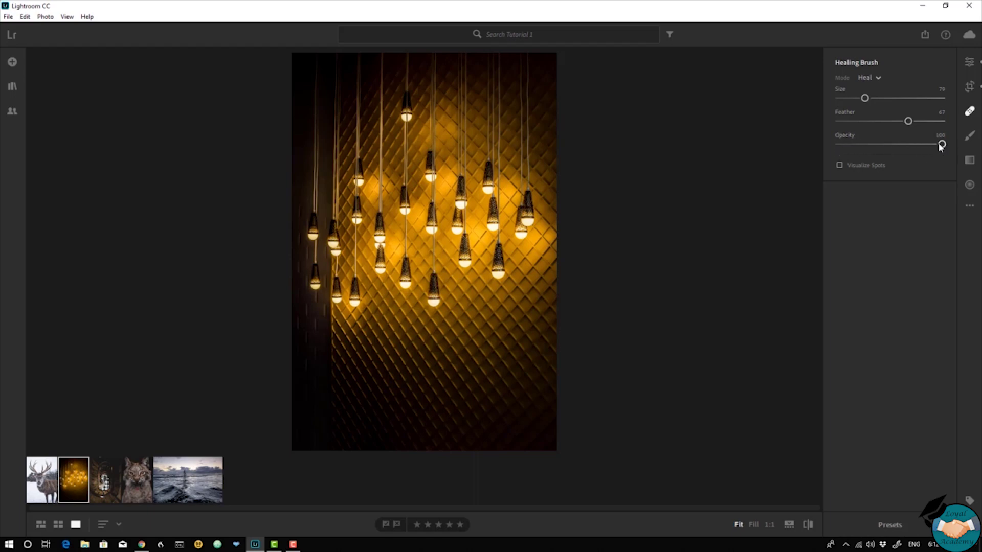
mouse_move(942, 145)
mouse_down()
mouse_move(844, 152)
mouse_move(943, 144)
mouse_up()
Heal away the lowest bulb in the photo's center, placing the sampling source on the empty wall to its lower right.
drag(433, 304, 434, 278)
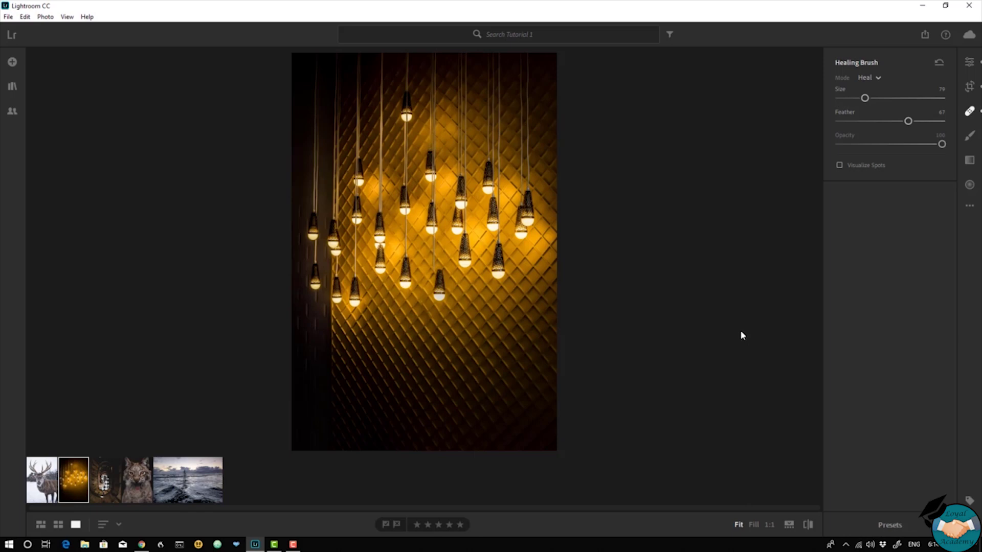
drag(438, 278, 436, 306)
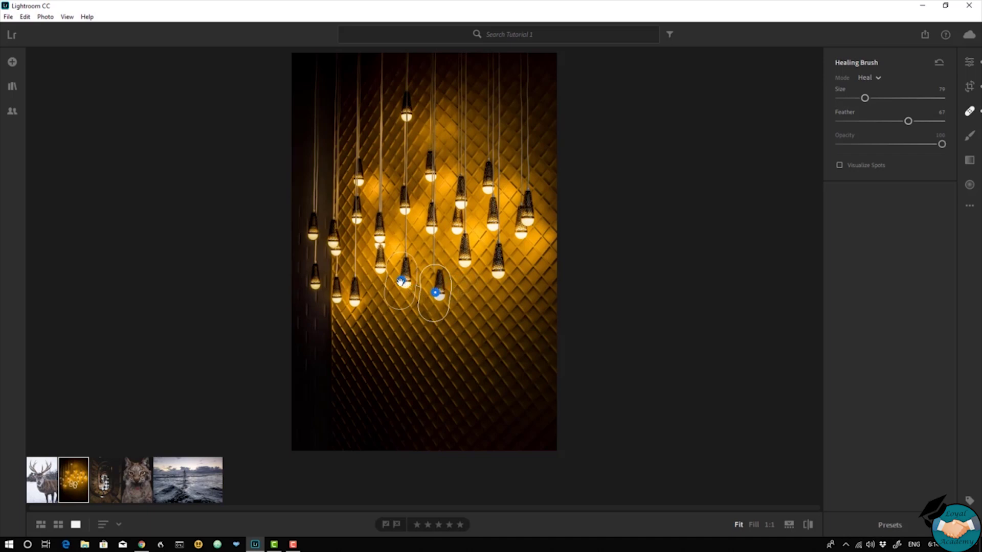
mouse_move(400, 281)
mouse_down()
mouse_move(412, 325)
mouse_move(475, 312)
mouse_up()
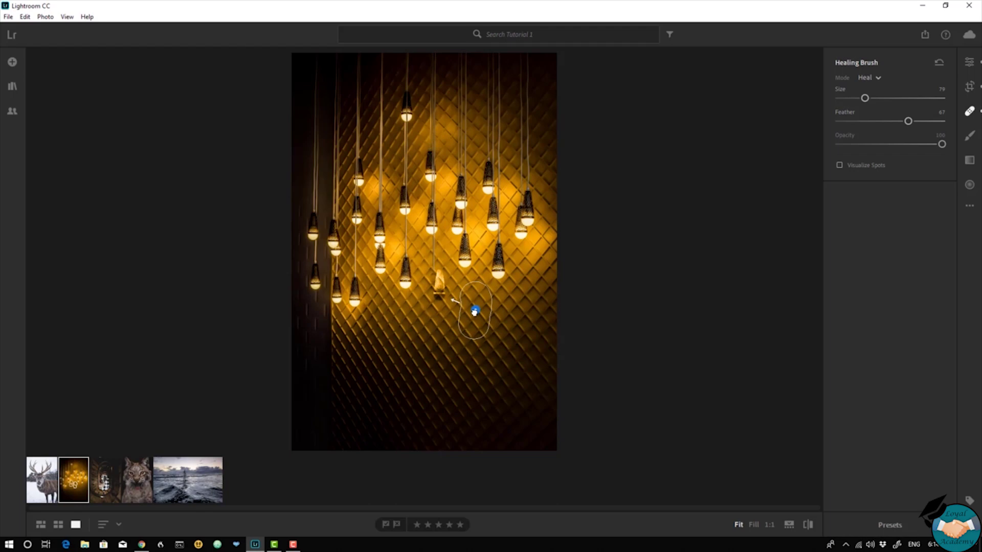
drag(475, 313, 474, 310)
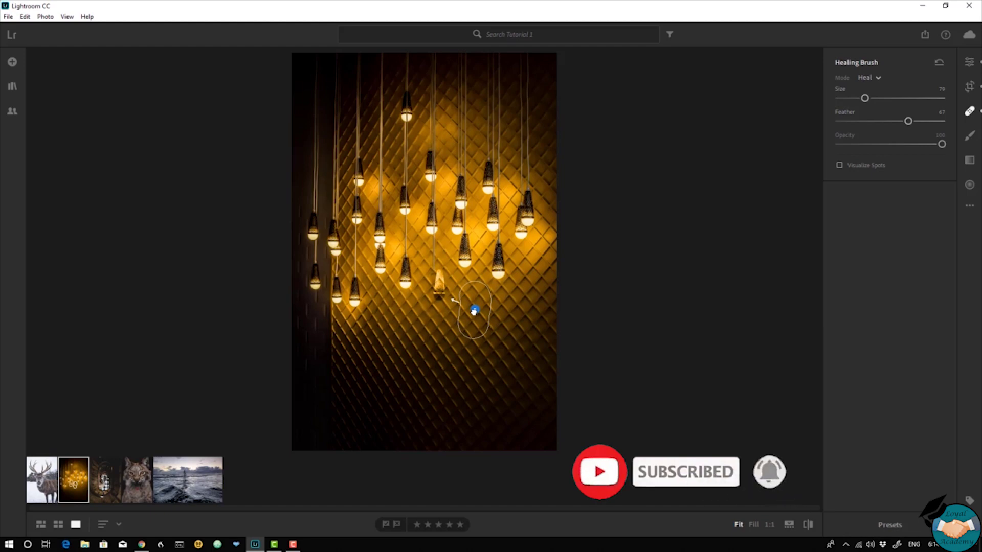
drag(474, 312, 474, 311)
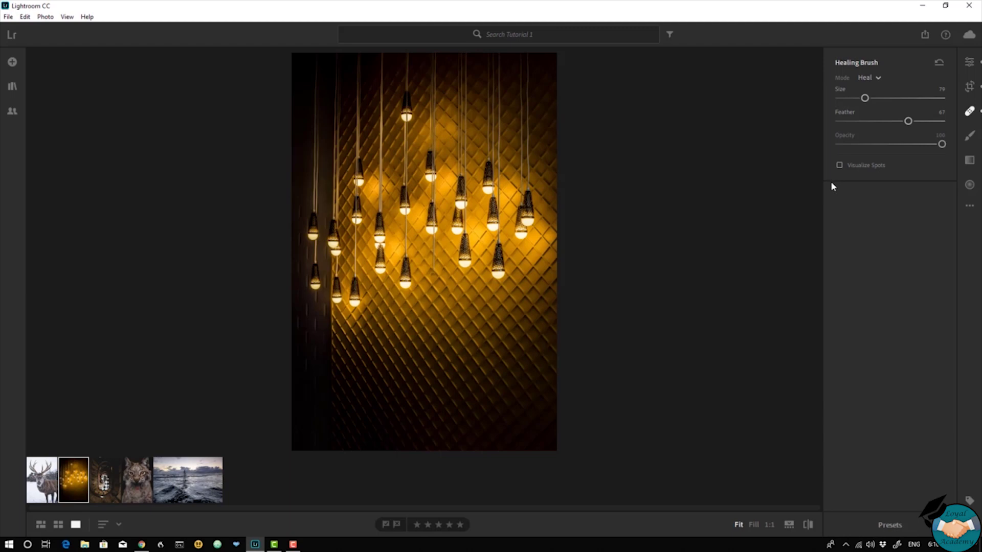
Inspect the photo with Visualize Spots at threshold 1, toggling it against the normal view and leaving it off.
click(839, 165)
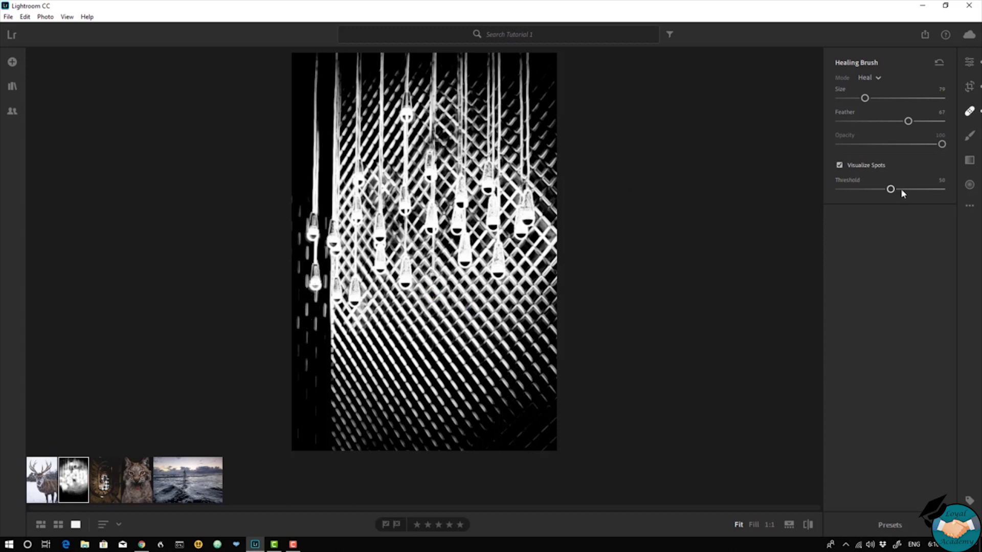
drag(893, 194, 841, 195)
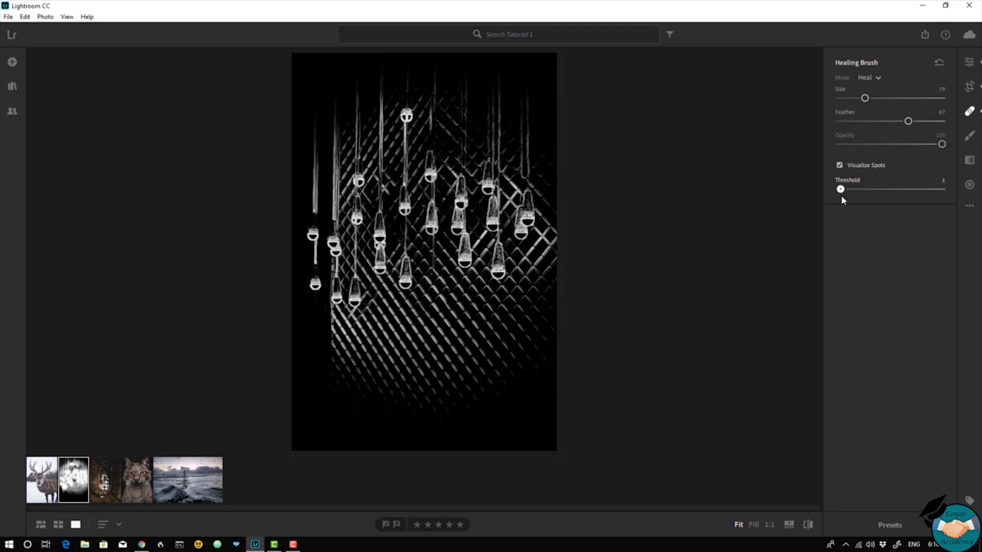
click(839, 165)
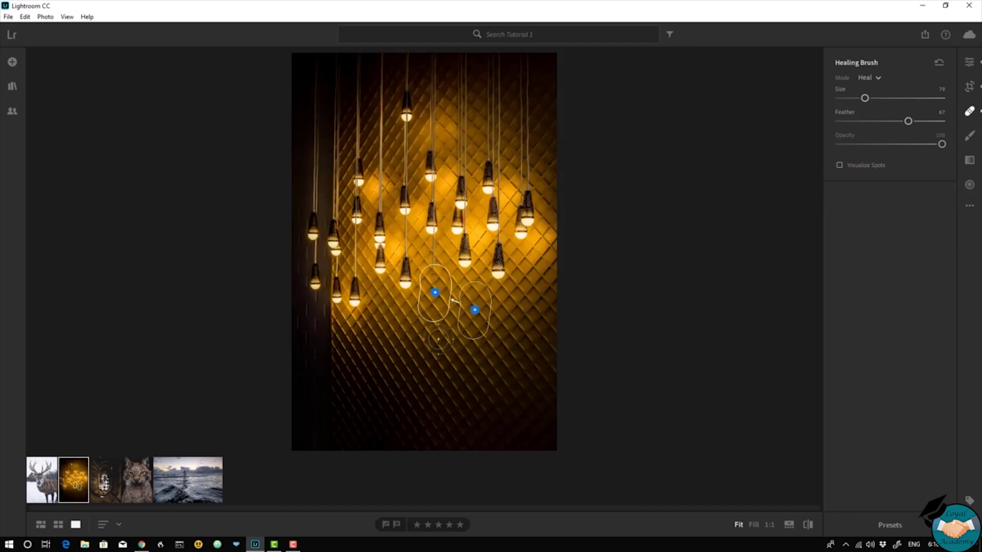
click(839, 164)
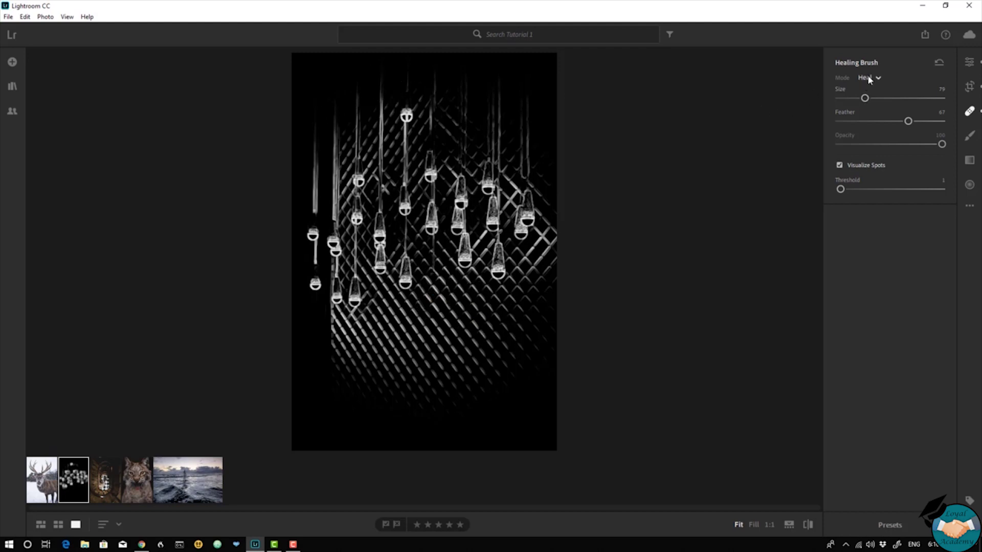
click(839, 165)
click(839, 166)
mouse_move(840, 189)
mouse_down()
mouse_move(946, 188)
mouse_move(884, 197)
mouse_move(899, 189)
mouse_move(883, 202)
mouse_move(941, 203)
mouse_move(838, 207)
mouse_up()
click(839, 166)
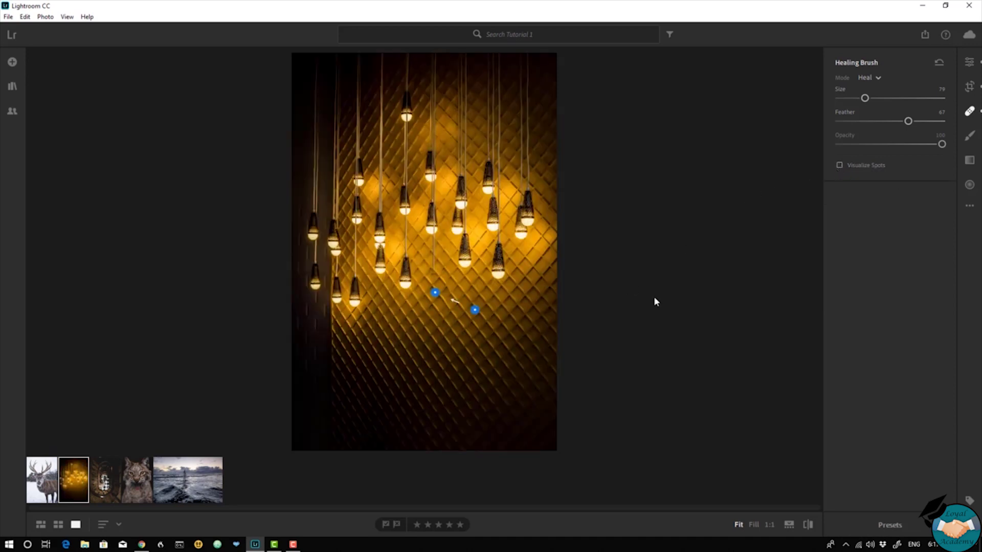